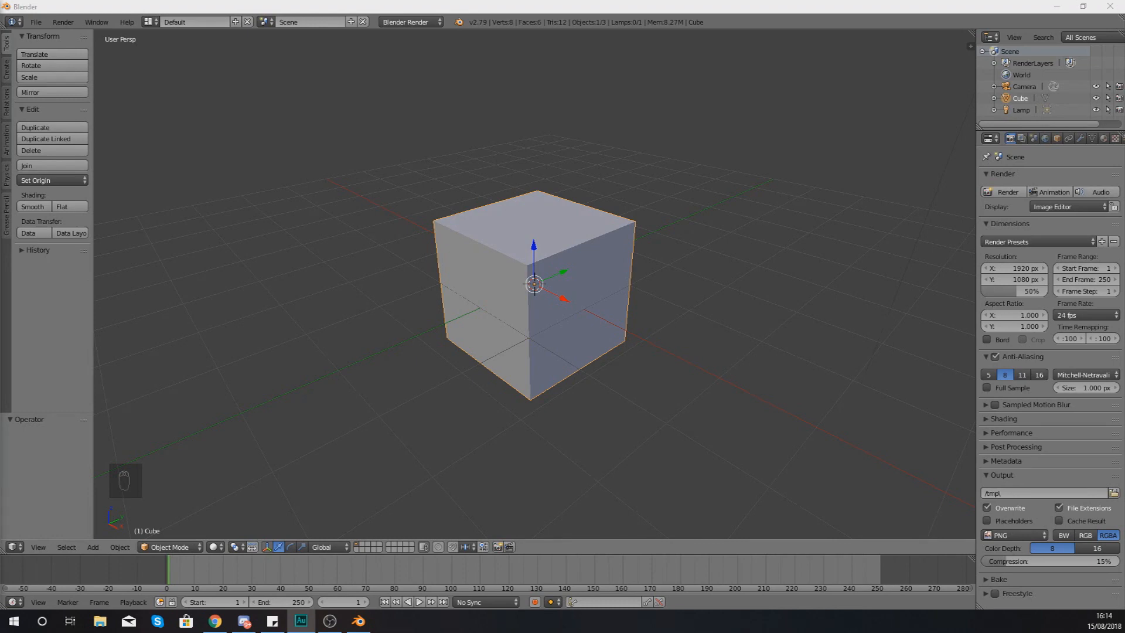
pyautogui.scroll(3, 525, 332)
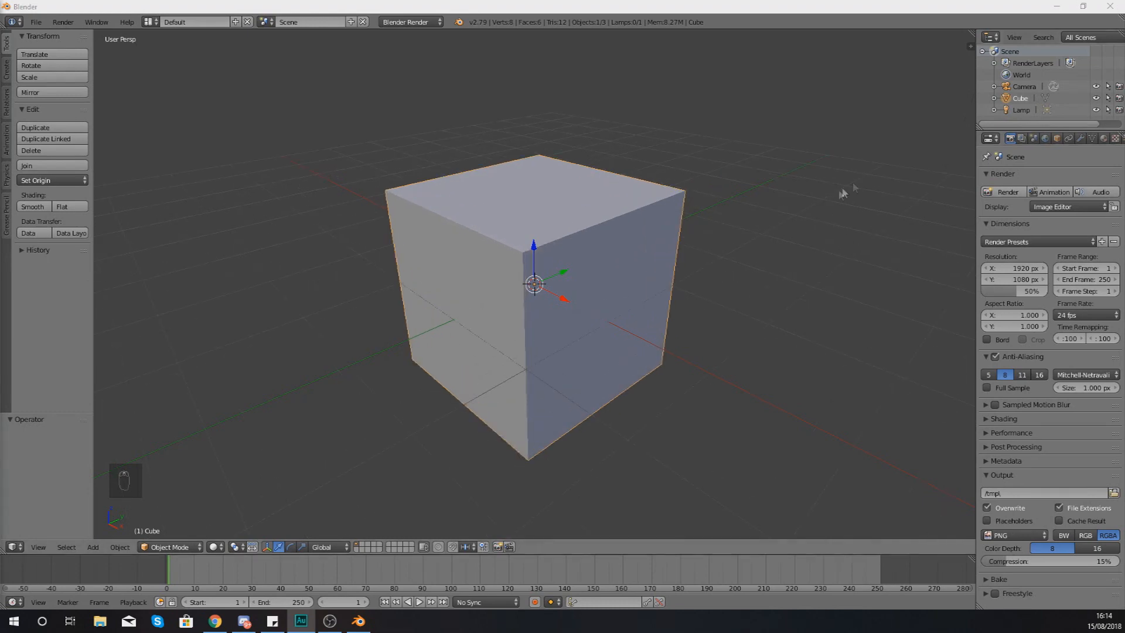
pyautogui.scroll(2, 737, 258)
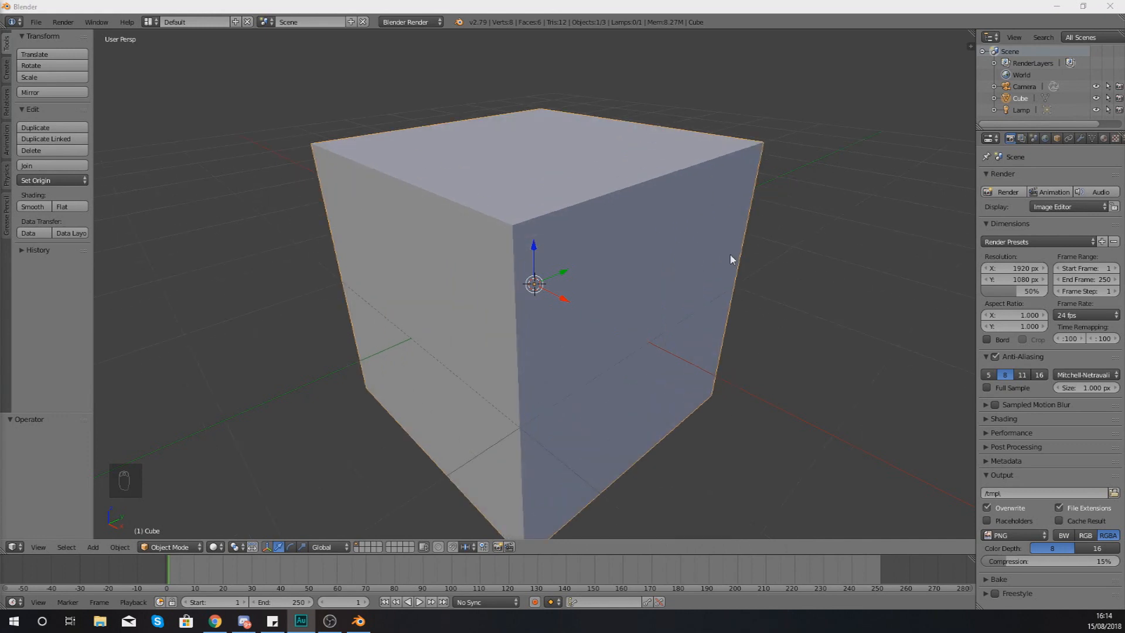
pyautogui.moveTo(698, 246); pyautogui.dragTo(651, 203, button='middle')
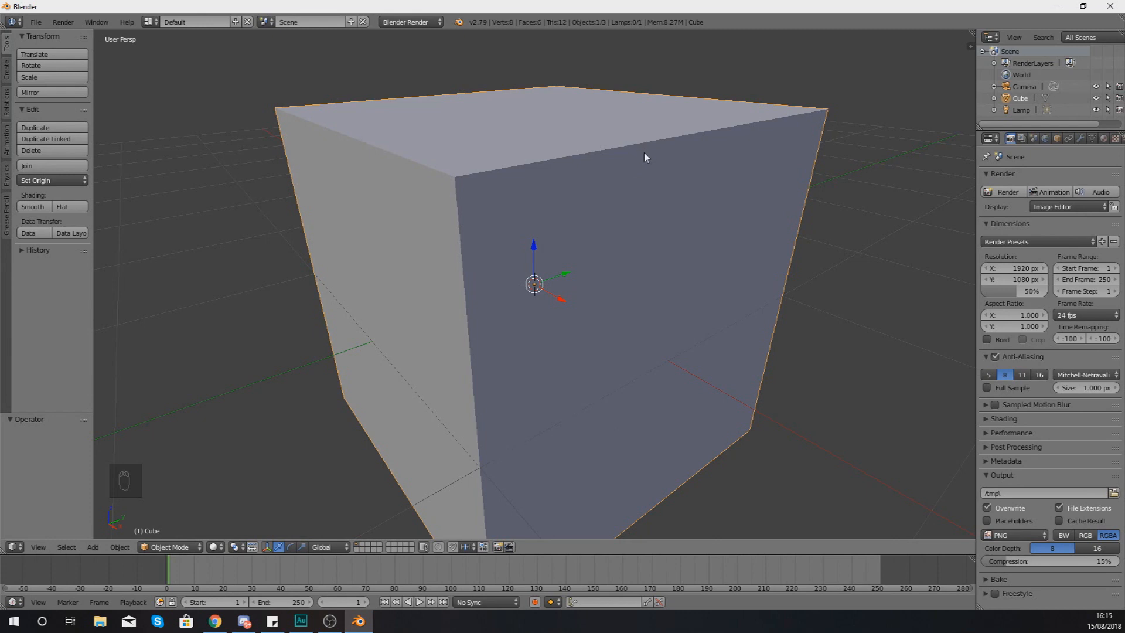
pyautogui.scroll(-1, 645, 157)
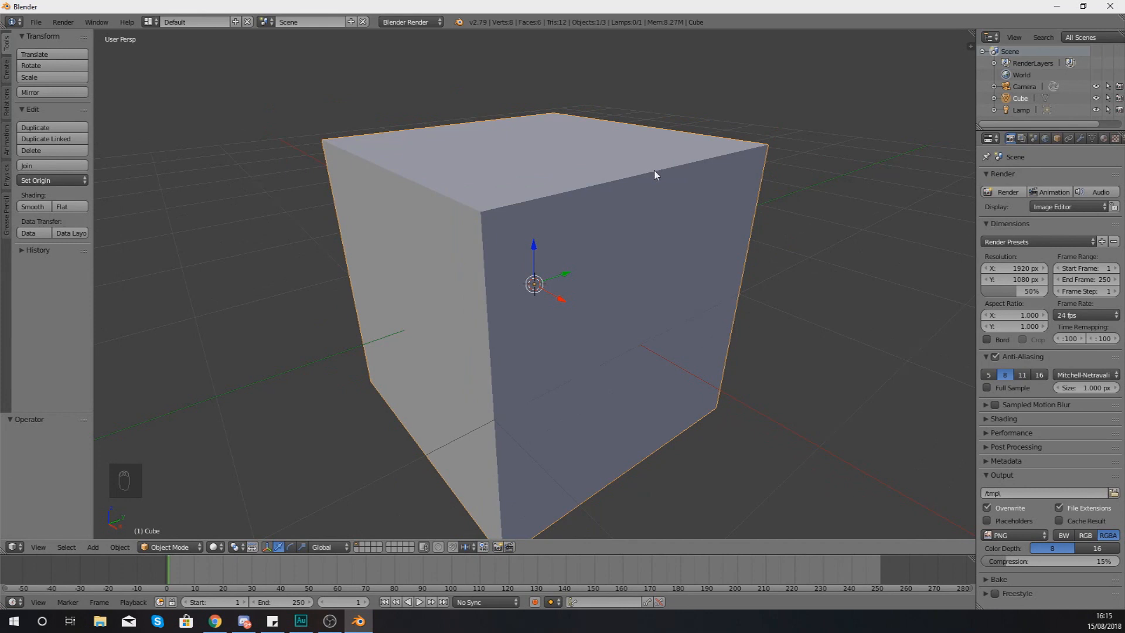
pyautogui.scroll(-2, 656, 174)
pyautogui.moveTo(627, 231); pyautogui.dragTo(615, 259, button='middle')
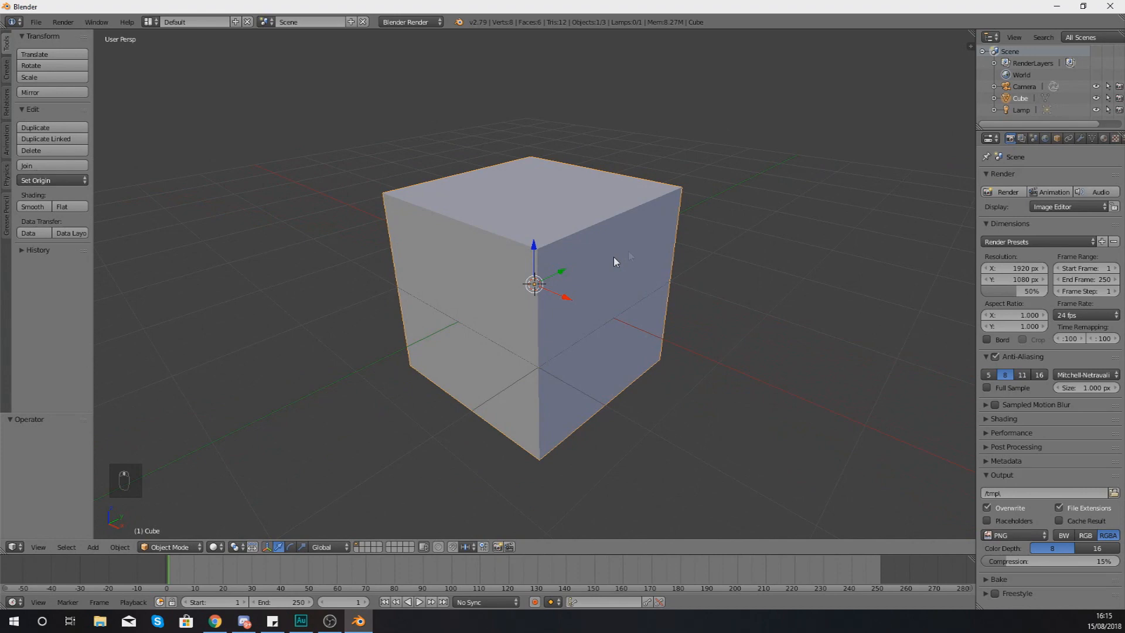
# Step: Add a Bevel modifier to the cube and inspect its chamfered edges from several sides
pyautogui.click(1080, 138)
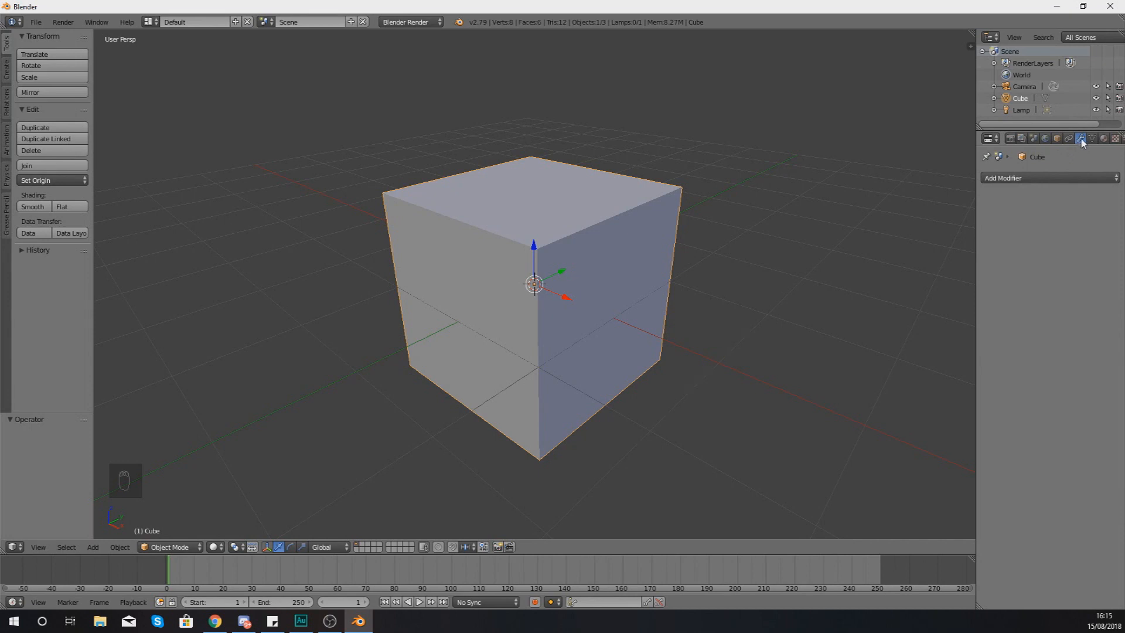
pyautogui.click(1038, 177)
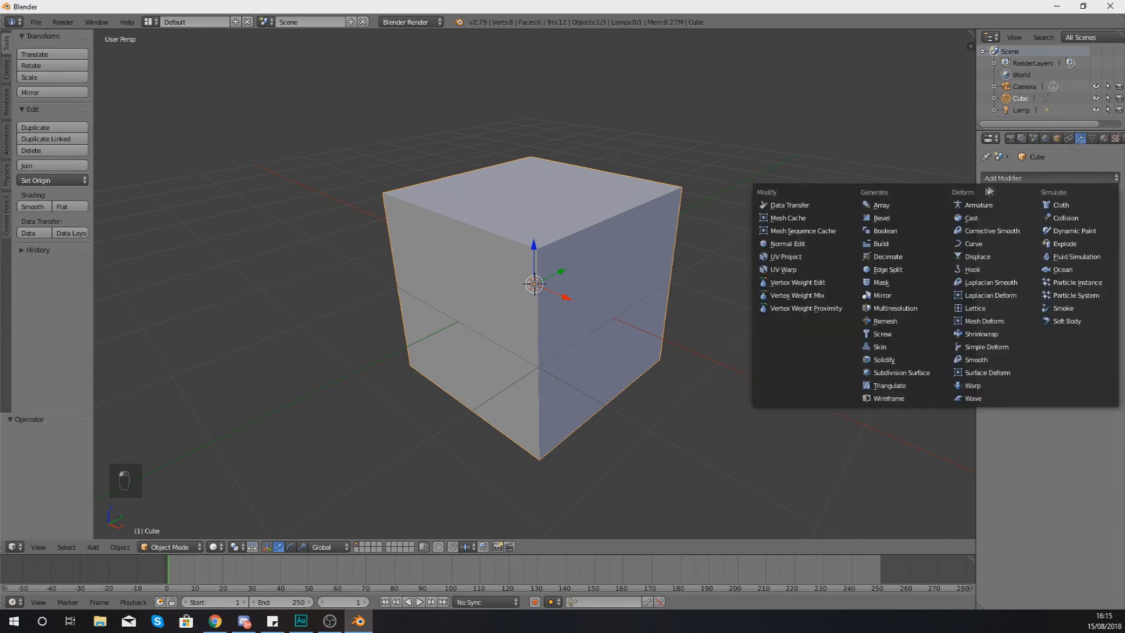
pyautogui.click(895, 219)
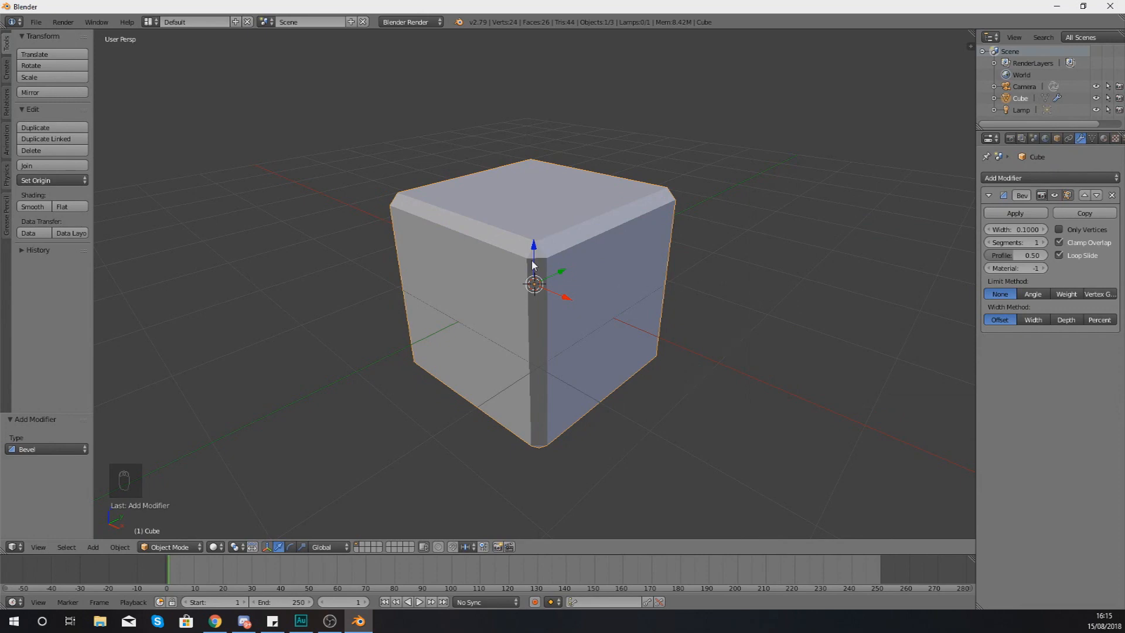
pyautogui.moveTo(469, 276); pyautogui.dragTo(570, 258, button='middle')
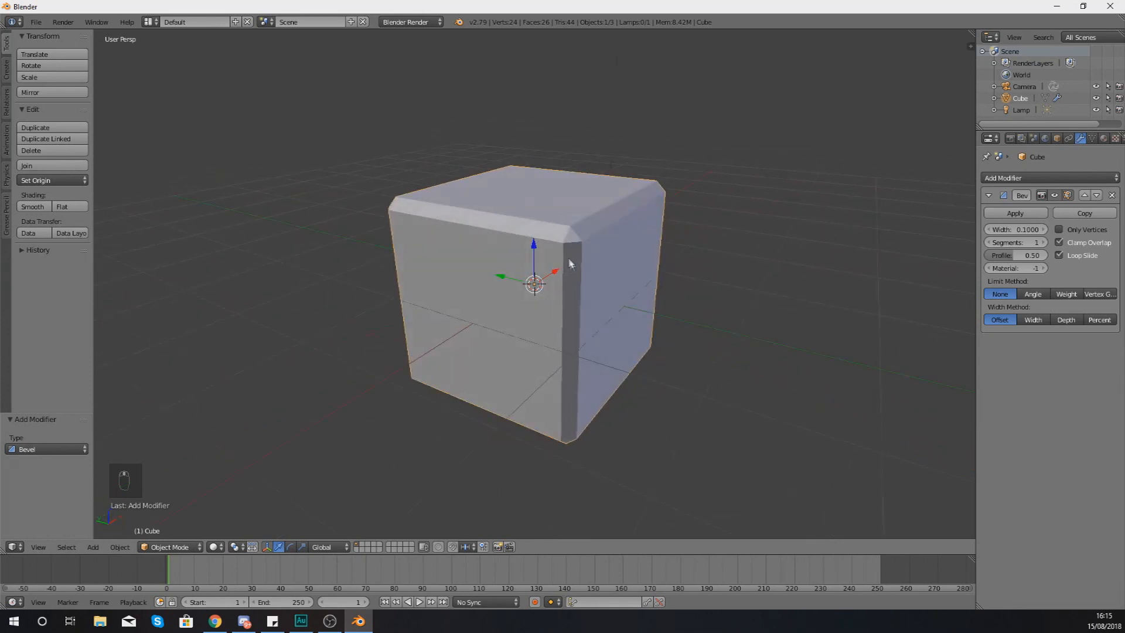
pyautogui.moveTo(638, 220); pyautogui.dragTo(491, 225, button='middle')
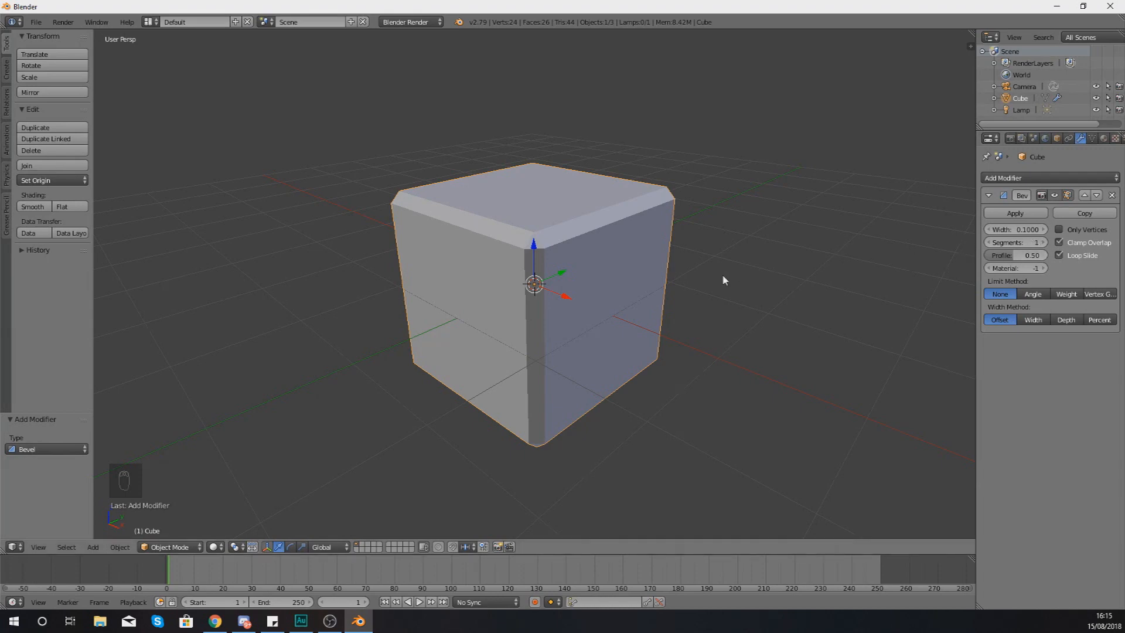
# Step: Increase the Bevel modifier's width to 0.2970 for a broader chamfer on the cube
pyautogui.moveTo(554, 262); pyautogui.dragTo(575, 272, button='middle')
pyautogui.scroll(3, 575, 272)
pyautogui.scroll(-1, 578, 264)
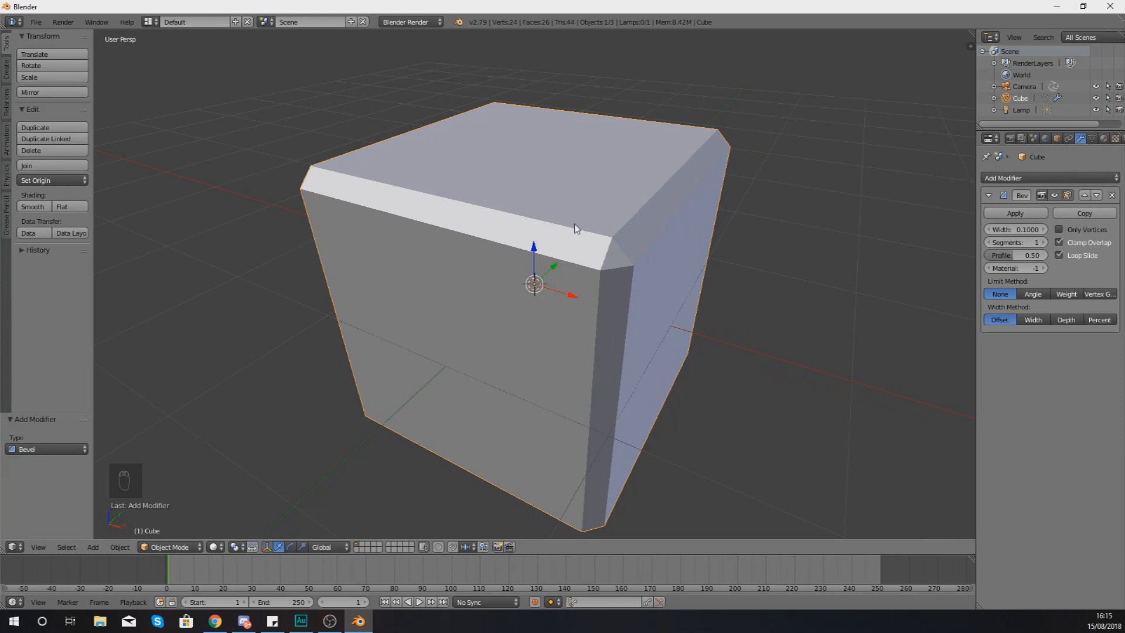
pyautogui.moveTo(1019, 229); pyautogui.dragTo(1079, 230)
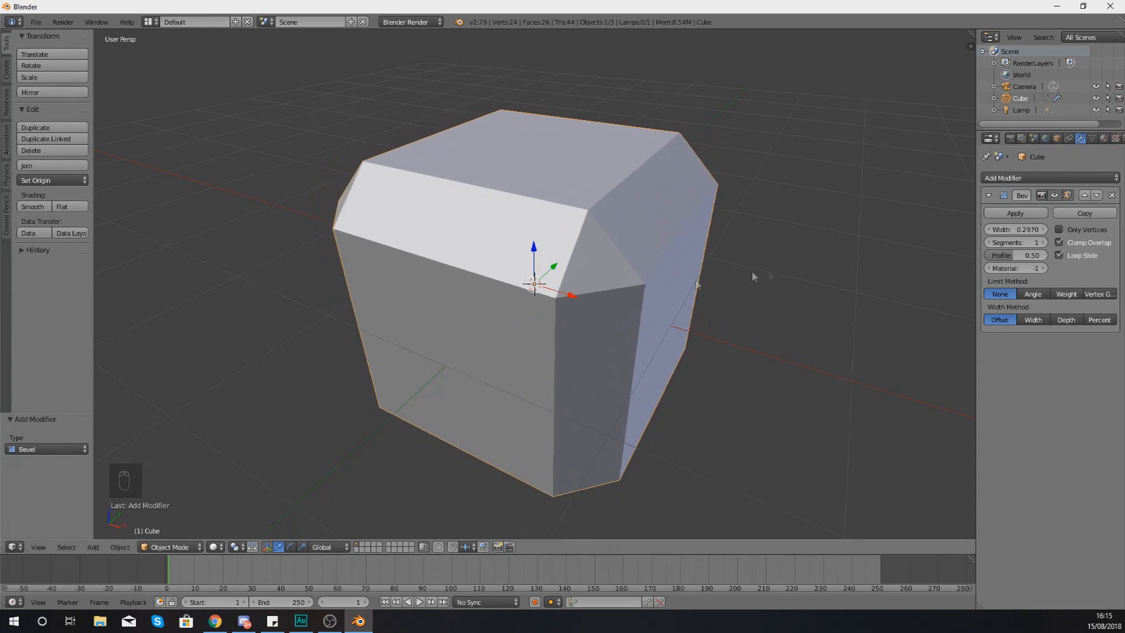
pyautogui.moveTo(628, 261); pyautogui.dragTo(674, 188, button='middle')
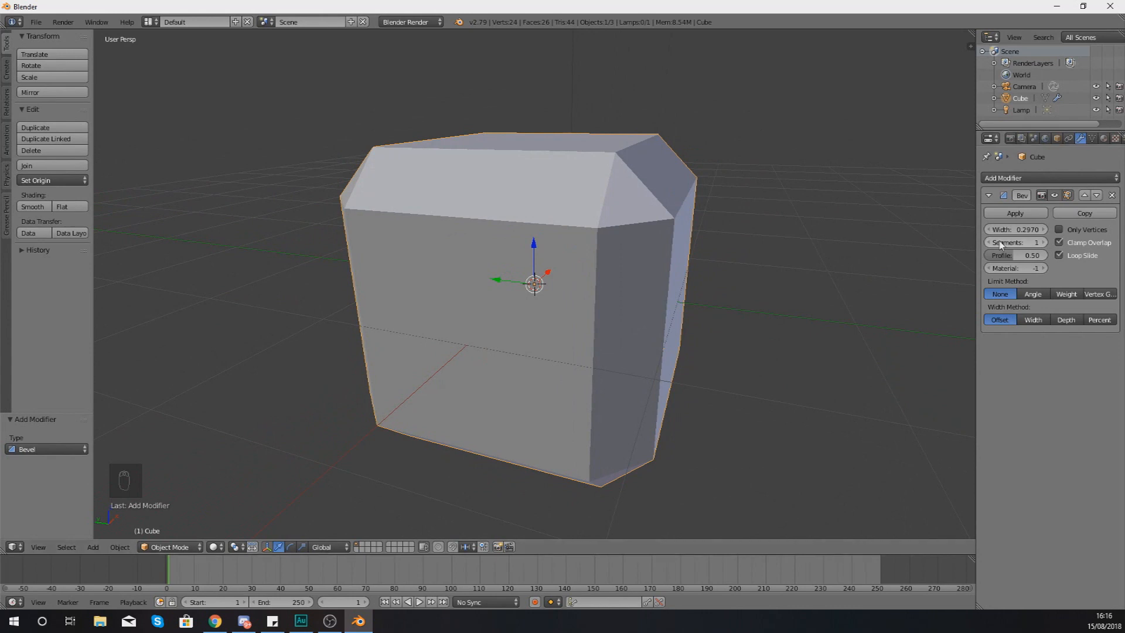
# Step: Vary the Bevel modifier's segments between 1 and 8, leaving them at 8 for rounded edges
pyautogui.moveTo(1001, 245); pyautogui.dragTo(1023, 245)
pyautogui.moveTo(633, 170); pyautogui.dragTo(604, 168, button='middle')
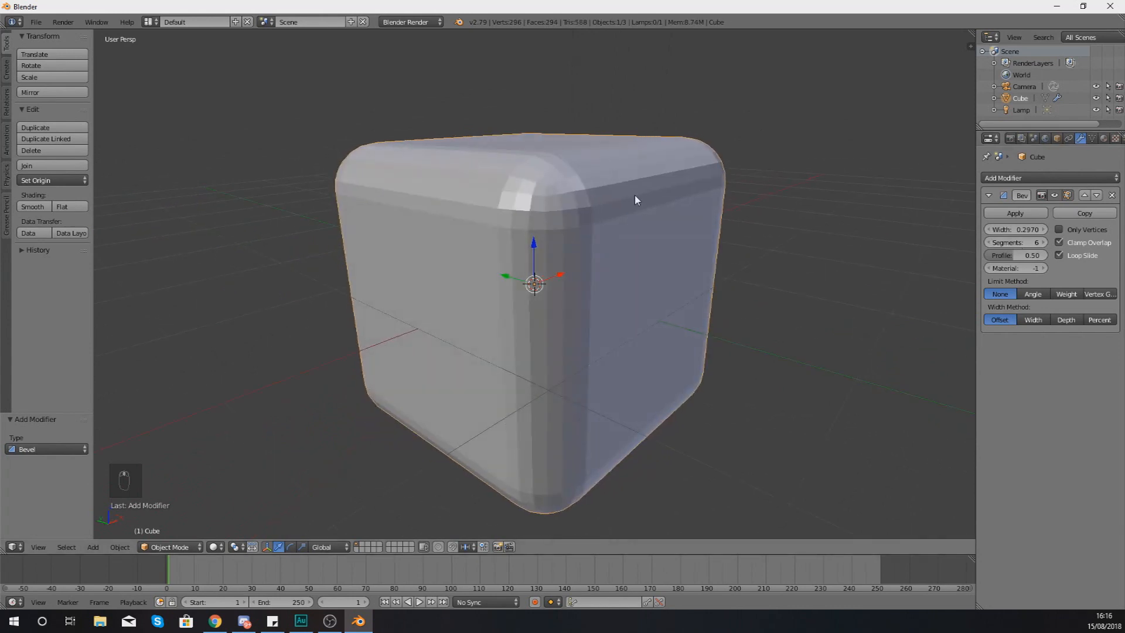
pyautogui.moveTo(1030, 245); pyautogui.dragTo(1005, 244)
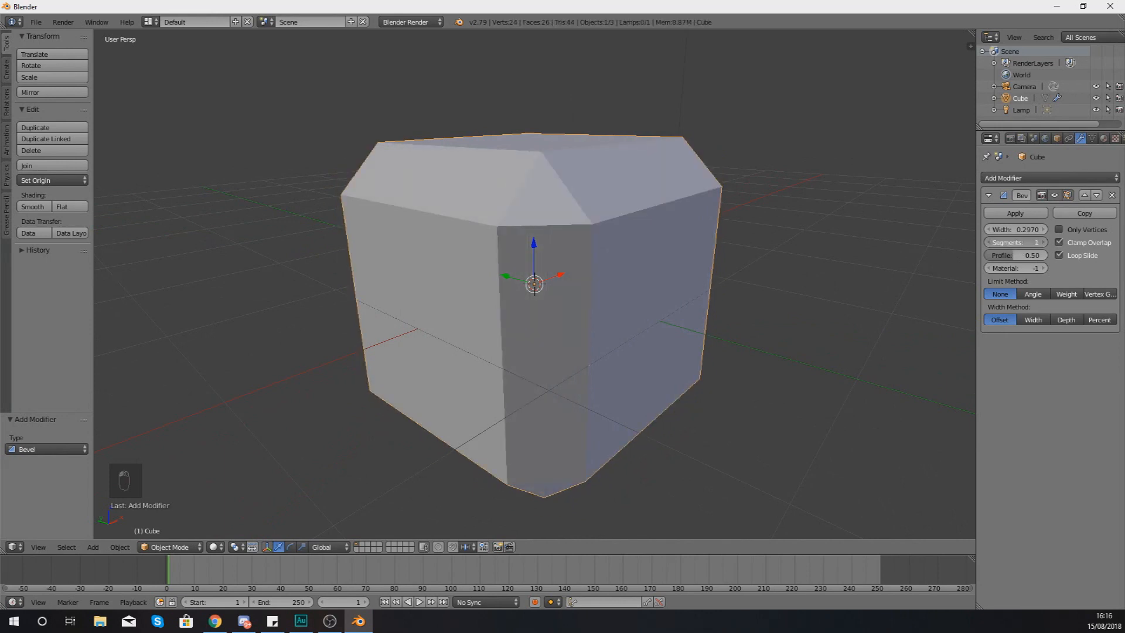
pyautogui.moveTo(1005, 245); pyautogui.dragTo(1030, 246)
pyautogui.moveTo(703, 228); pyautogui.dragTo(689, 281, button='middle')
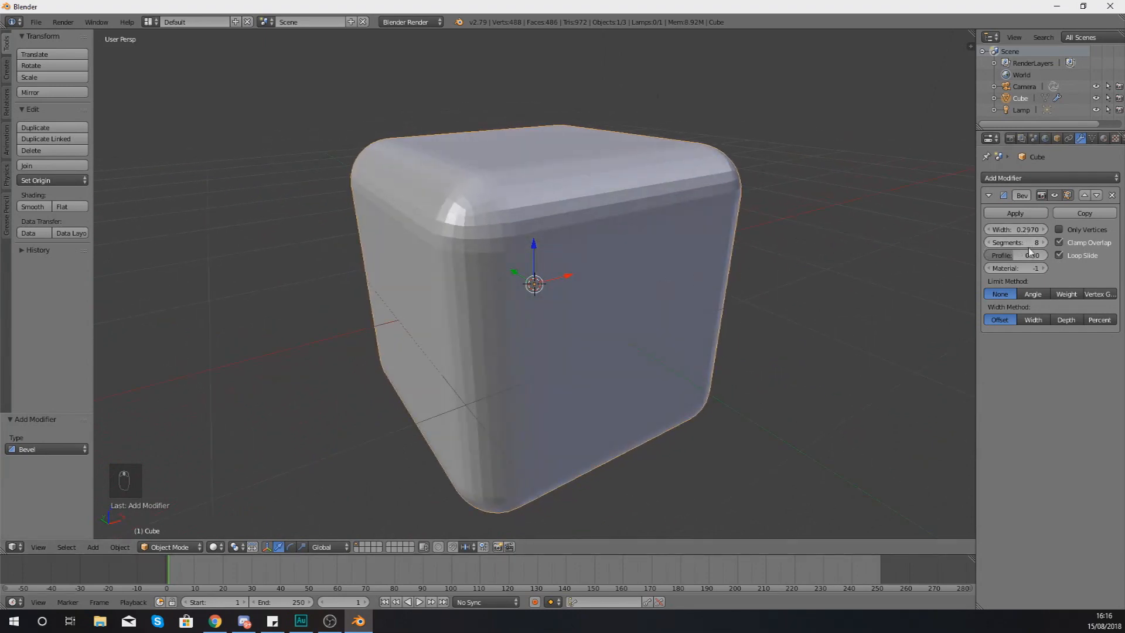
# Step: Try different Bevel modifier profiles, including 0.15, and leave the profile at 0.89
pyautogui.moveTo(1030, 262); pyautogui.dragTo(1001, 255)
pyautogui.moveTo(663, 238); pyautogui.dragTo(648, 251, button='middle')
pyautogui.moveTo(1017, 255); pyautogui.dragTo(1053, 255)
pyautogui.moveTo(694, 237); pyautogui.dragTo(611, 206, button='middle')
pyautogui.moveTo(1000, 255); pyautogui.dragTo(1012, 256)
pyautogui.moveTo(853, 270); pyautogui.dragTo(697, 303, button='middle')
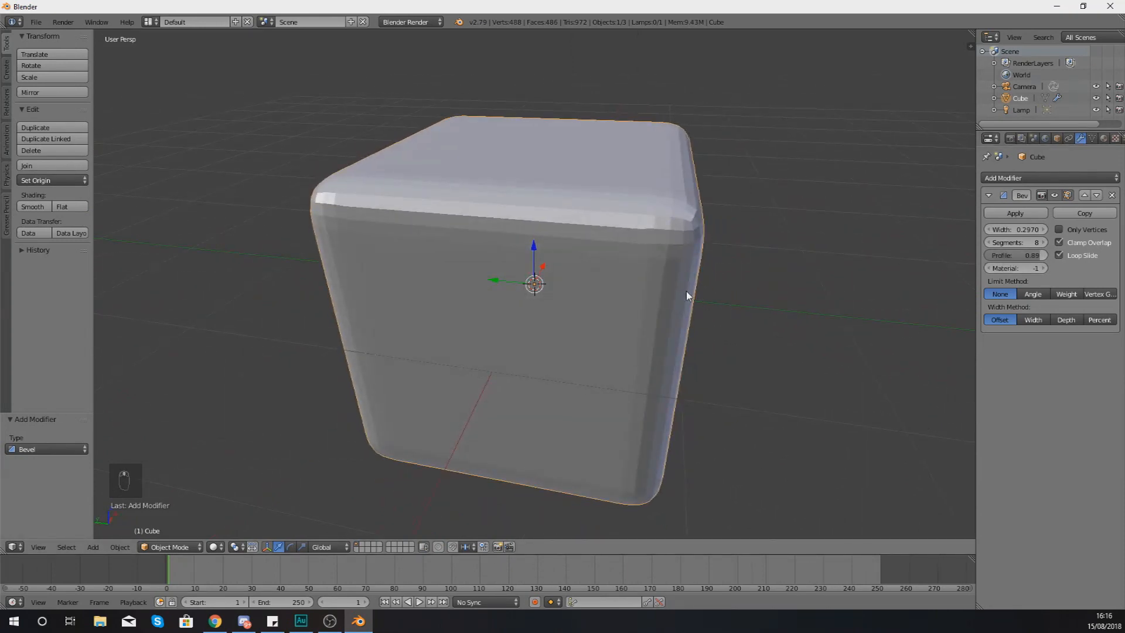
pyautogui.moveTo(566, 302); pyautogui.dragTo(659, 307, button='middle')
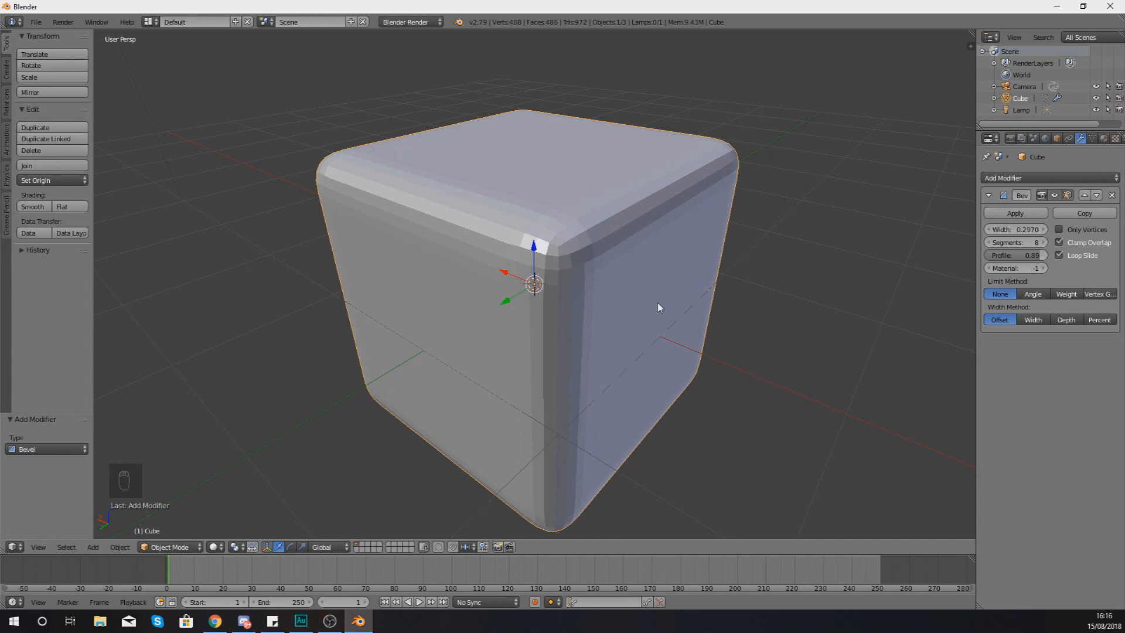
pyautogui.moveTo(480, 400); pyautogui.dragTo(500, 395, button='middle')
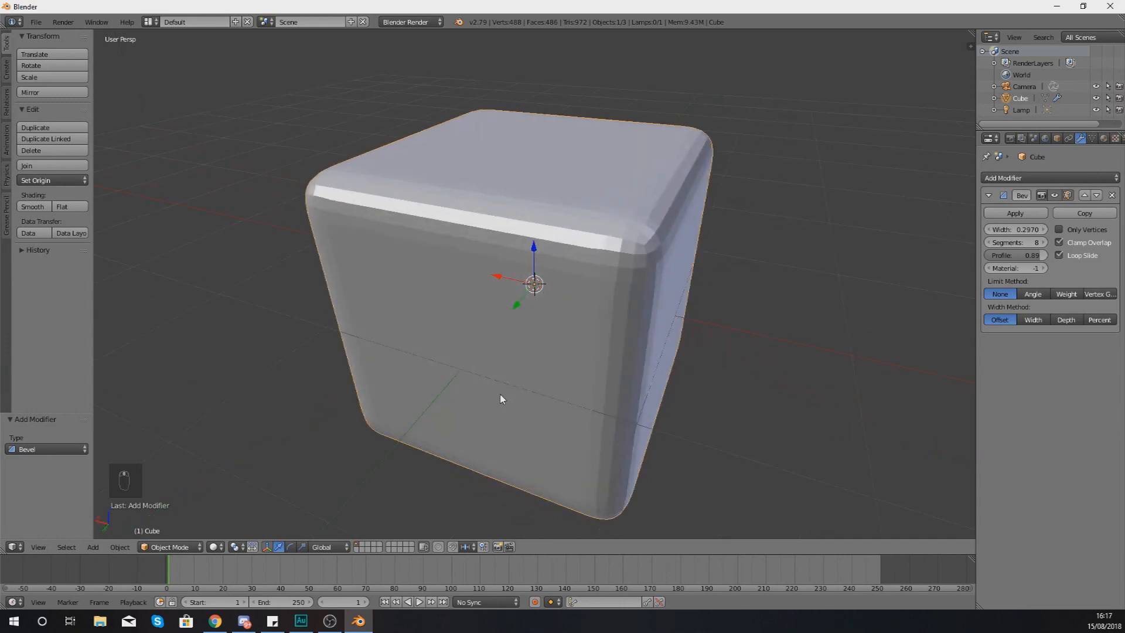
# Step: Undo all the bevel changes and the Bevel modifier itself, back to the plain cube
pyautogui.hotkey('ctrl', 'z')
pyautogui.hotkey('ctrl', 'z')
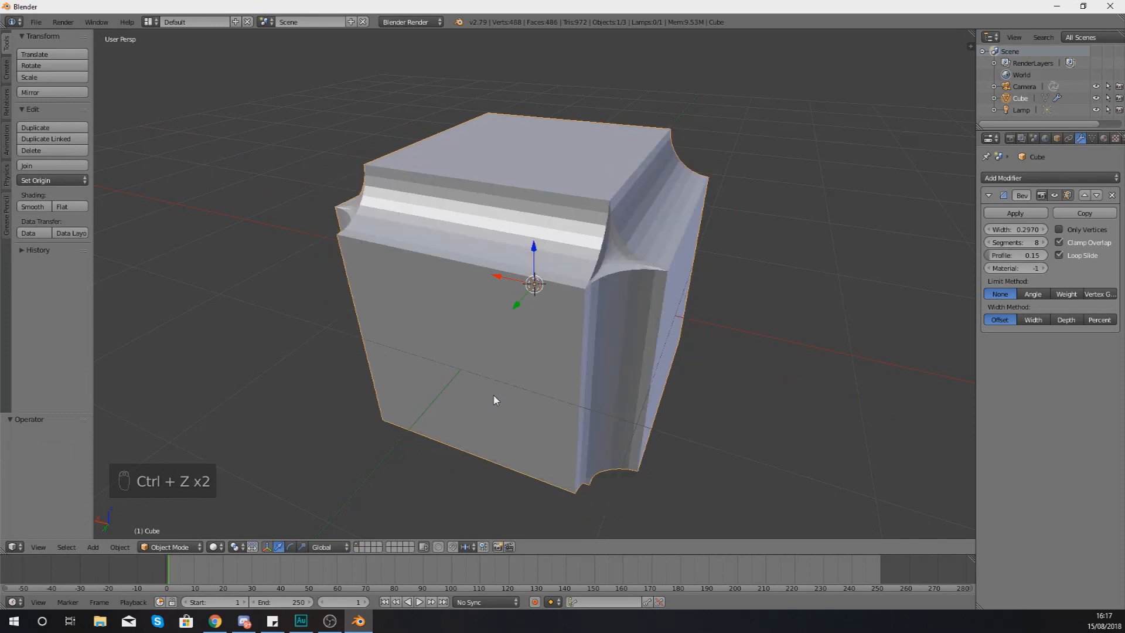
pyautogui.hotkey('ctrl', 'z')
pyautogui.hotkey('ctrl', 'z')
pyautogui.hotkey('ctrl', 'z')
pyautogui.hotkey('ctrl', 'z')
pyautogui.hotkey('ctrl', 'z')
pyautogui.hotkey('ctrl', 'z')
pyautogui.hotkey('ctrl', 'z')
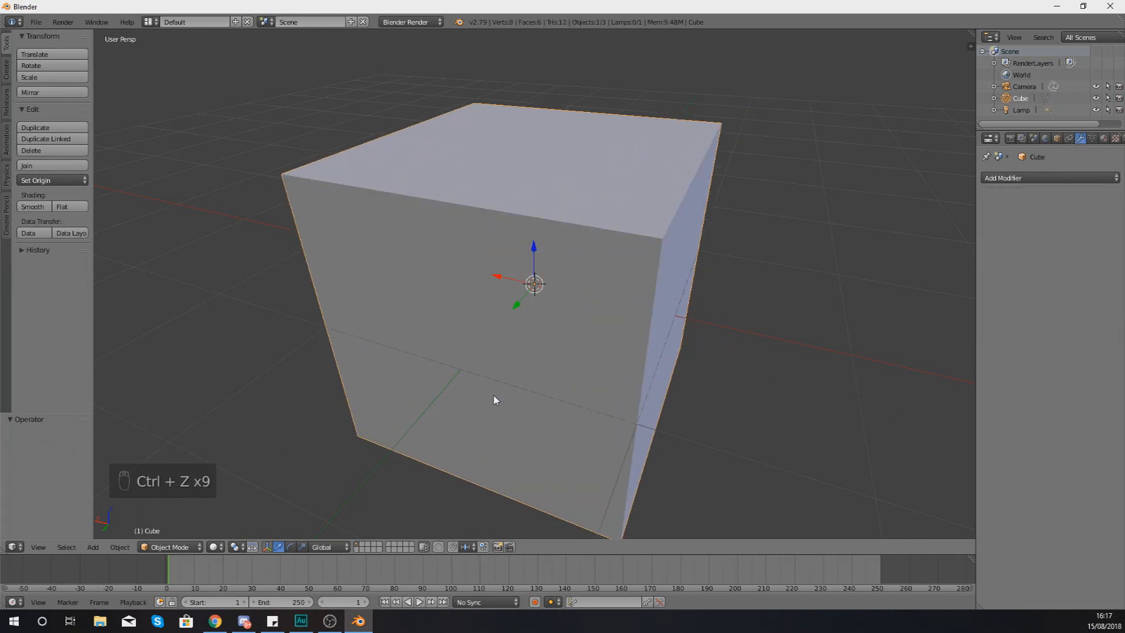
# Step: Switch the cube from Object Mode to Edit Mode with its whole mesh selected
pyautogui.moveTo(475, 406); pyautogui.dragTo(505, 409, button='middle')
pyautogui.scroll(-2, 497, 406)
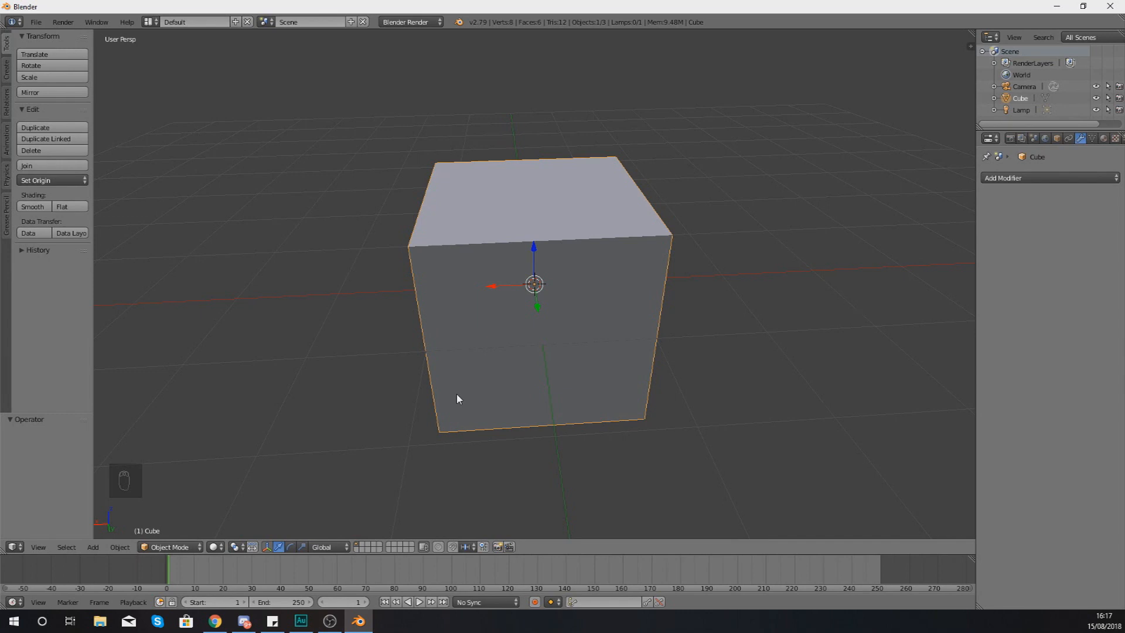
pyautogui.click(170, 547)
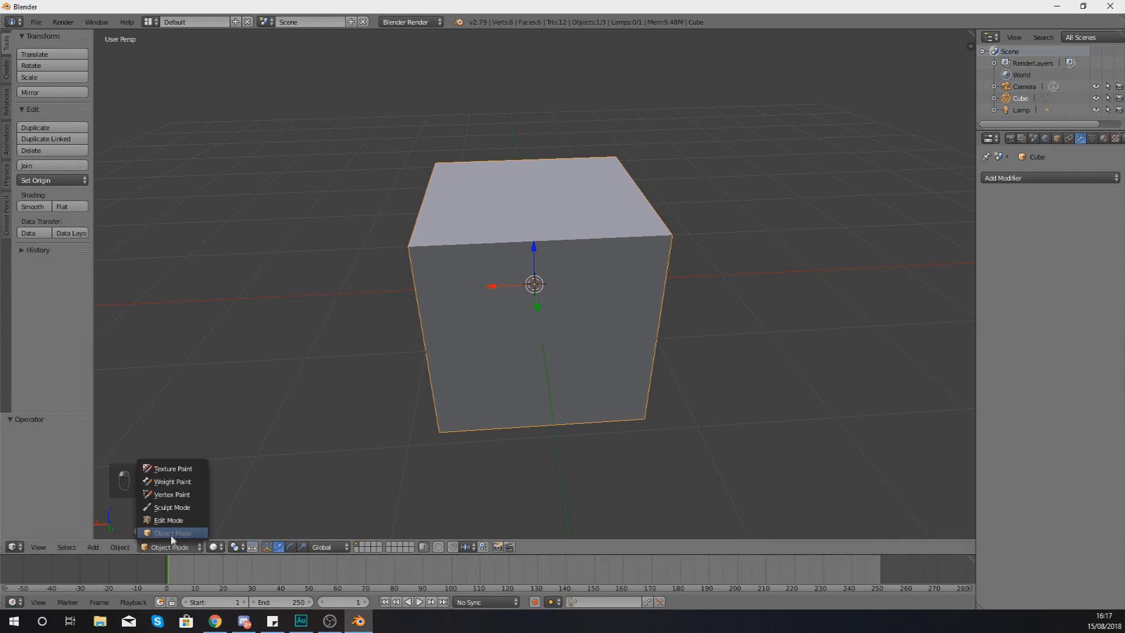
pyautogui.moveTo(297, 472); pyautogui.dragTo(462, 403, button='middle')
pyautogui.press('Tab')
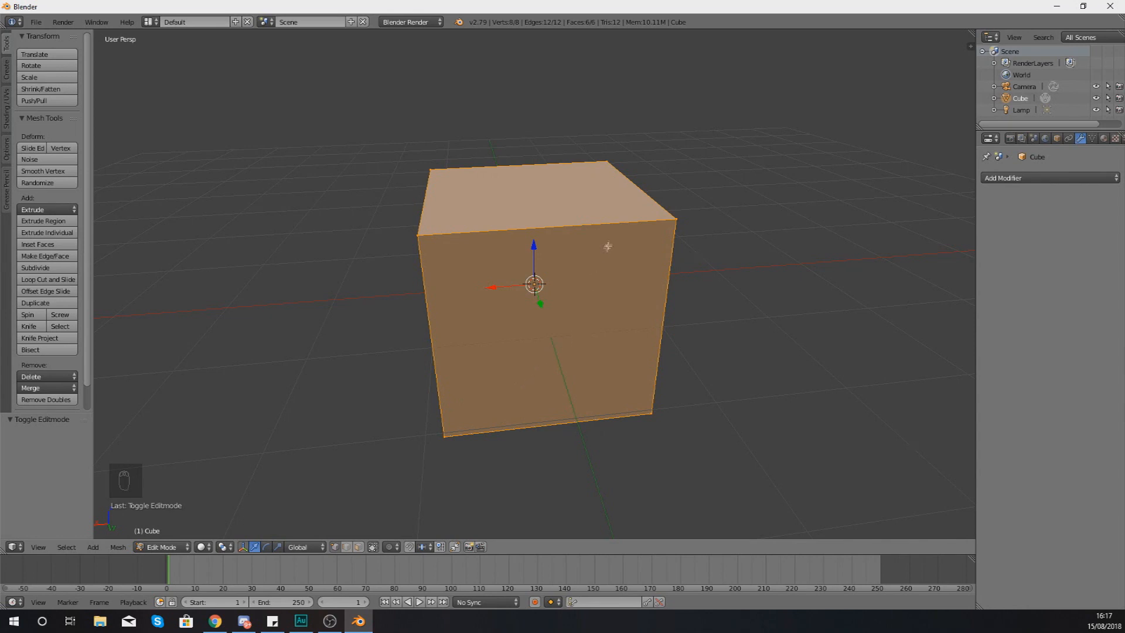
# Step: Try the Bevel operation on all of the cube's edges with an offset of about 0.113, and undo it
pyautogui.press('w')
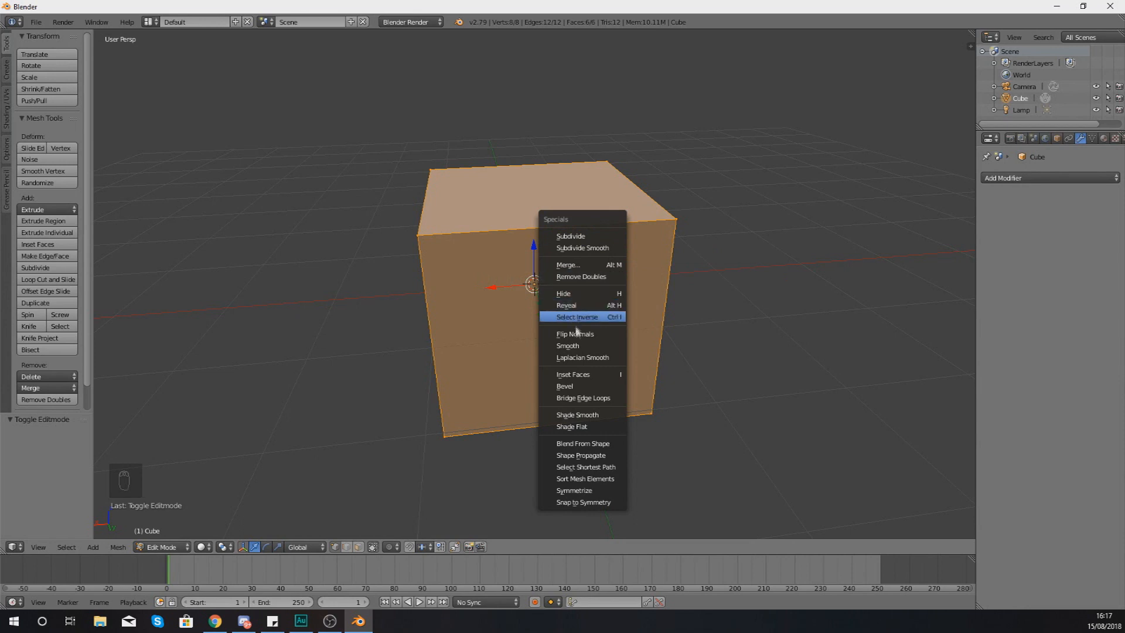
pyautogui.click(568, 387)
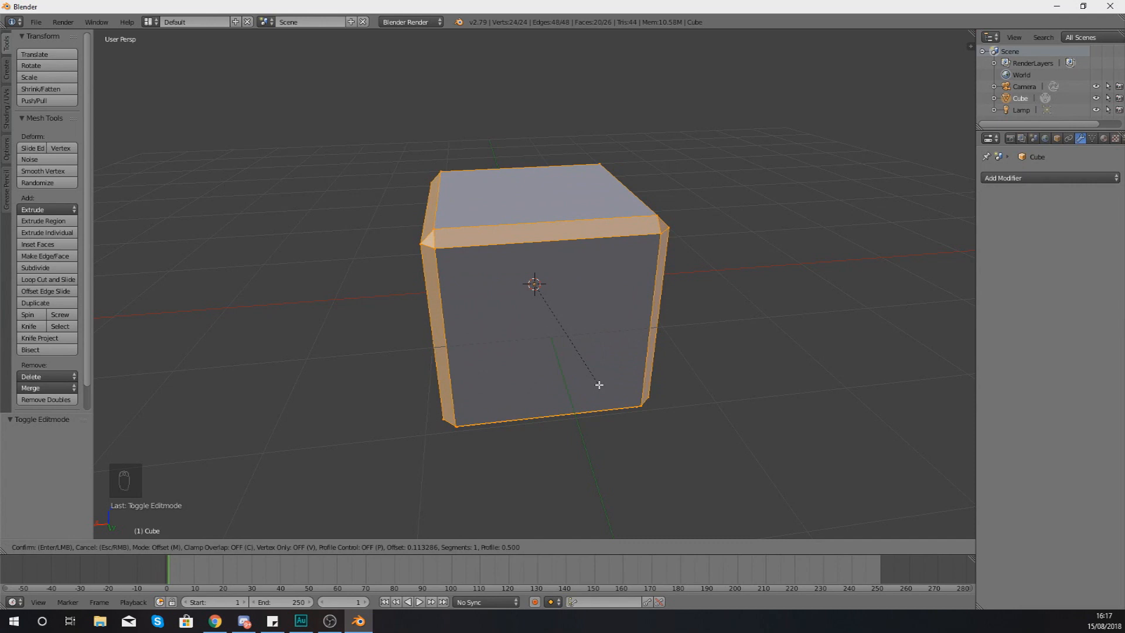
pyautogui.click(599, 384)
pyautogui.moveTo(577, 376); pyautogui.dragTo(684, 362, button='middle')
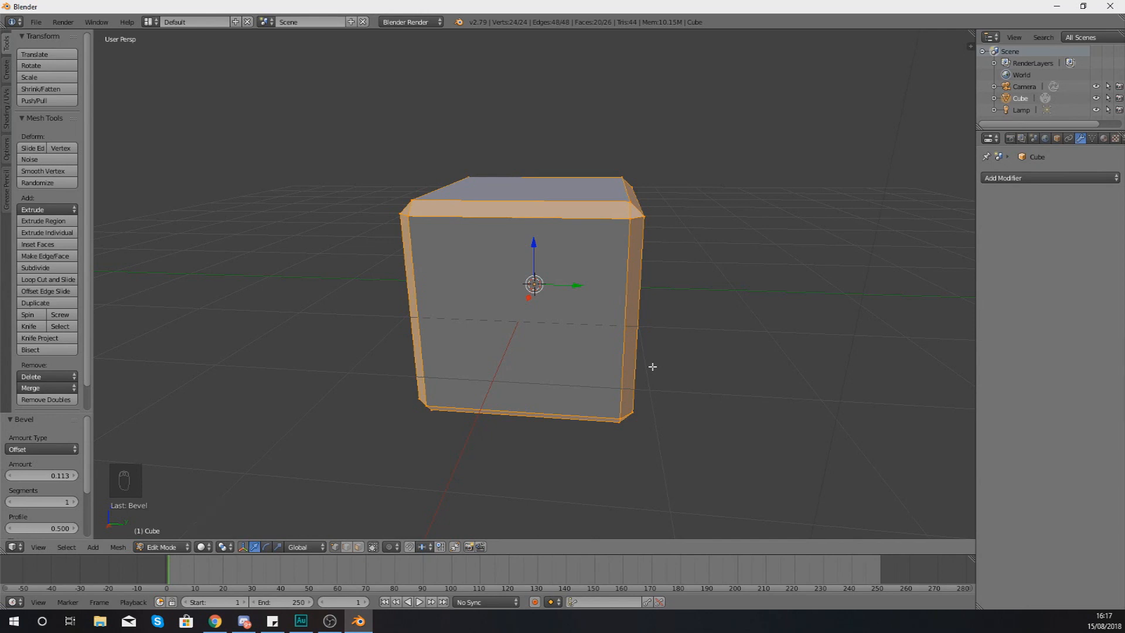
pyautogui.moveTo(652, 367); pyautogui.dragTo(690, 366, button='middle')
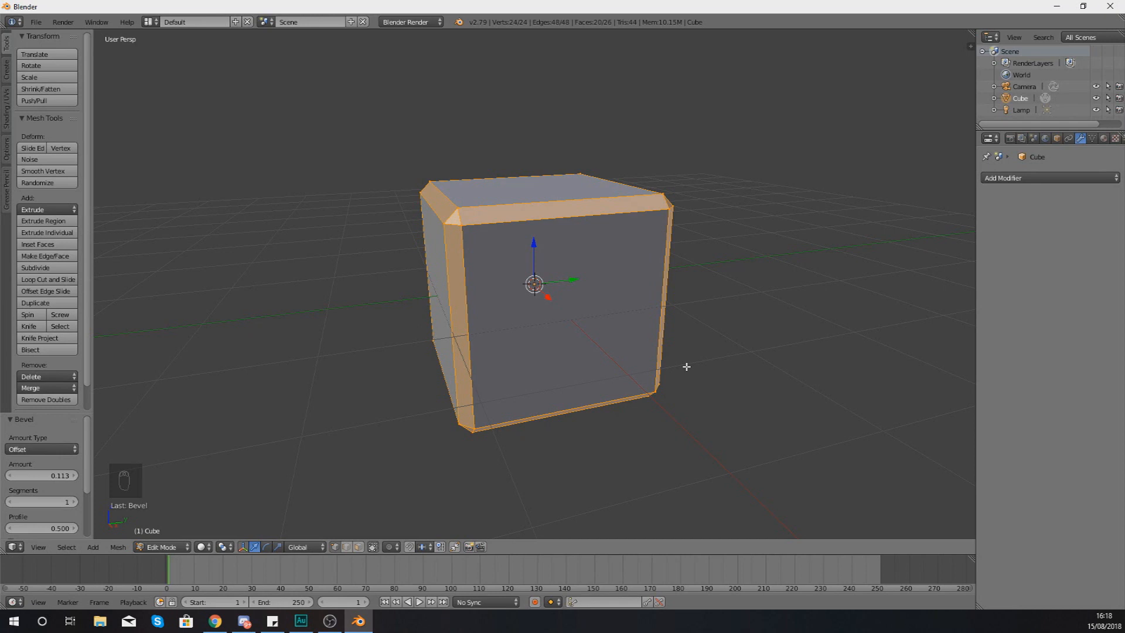
pyautogui.hotkey('ctrl', 'z')
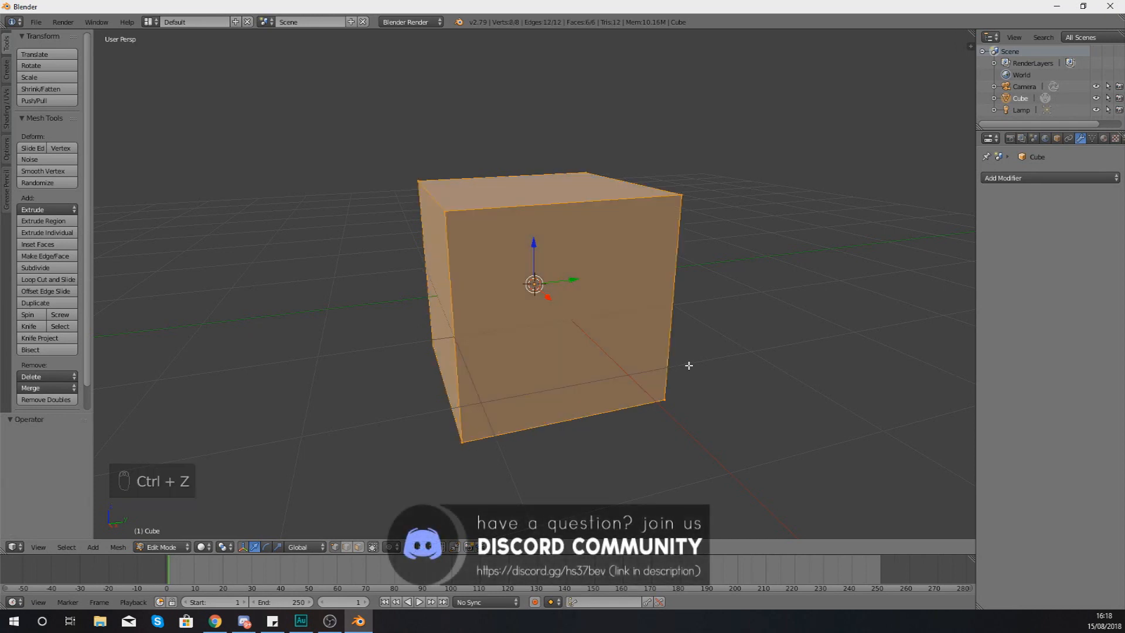
pyautogui.press('w')
pyautogui.click(689, 364)
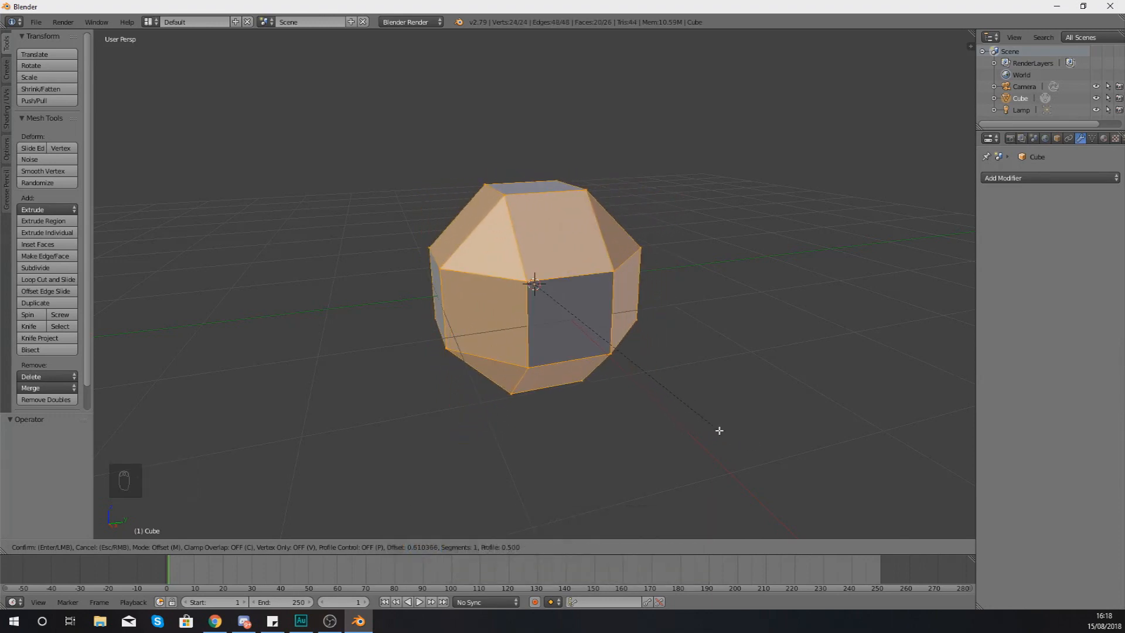
pyautogui.press('Escape')
# Step: Bevel all of the cube's edges with the Specials Bevel operation, using an offset of about 0.094
pyautogui.moveTo(669, 400); pyautogui.dragTo(646, 392, button='middle')
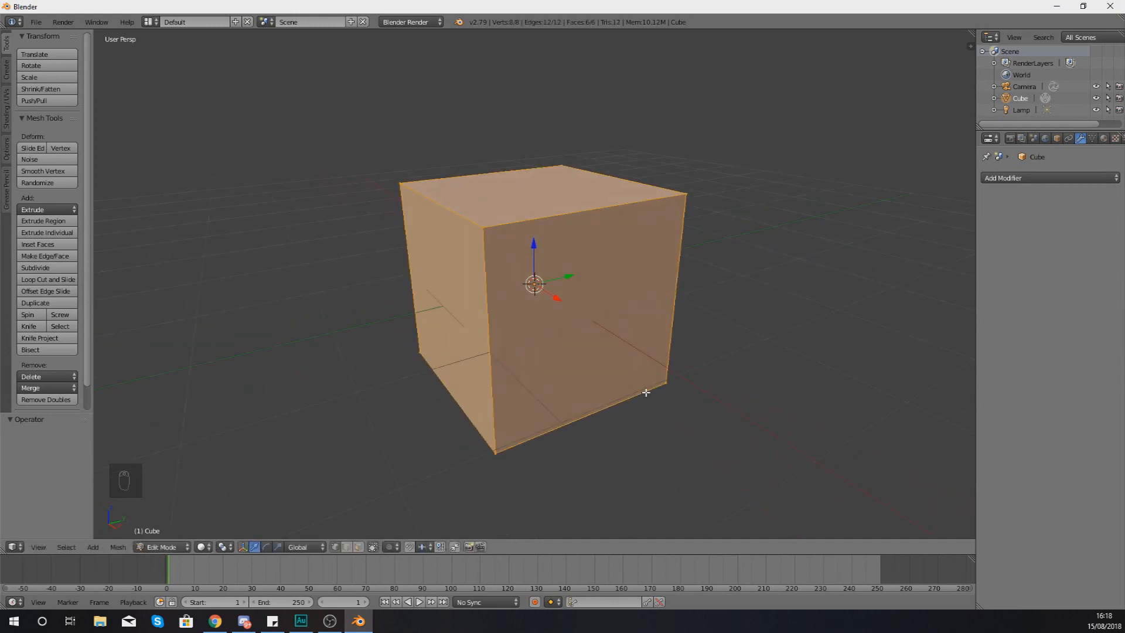
pyautogui.press('w')
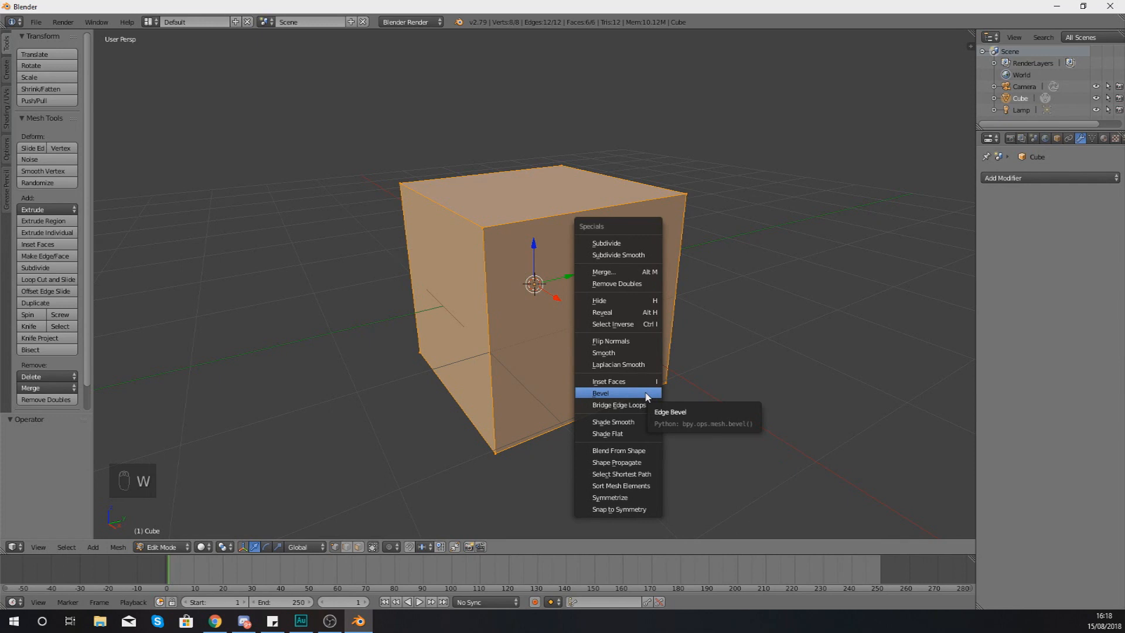
pyautogui.click(647, 395)
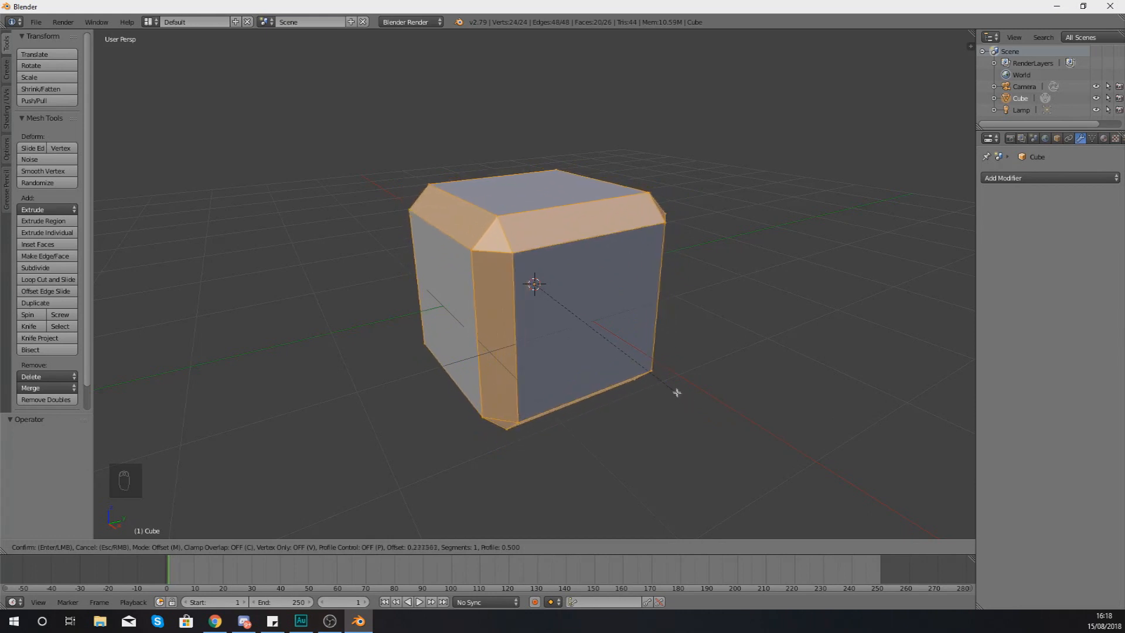
pyautogui.click(666, 387)
pyautogui.moveTo(674, 366); pyautogui.dragTo(551, 364, button='middle')
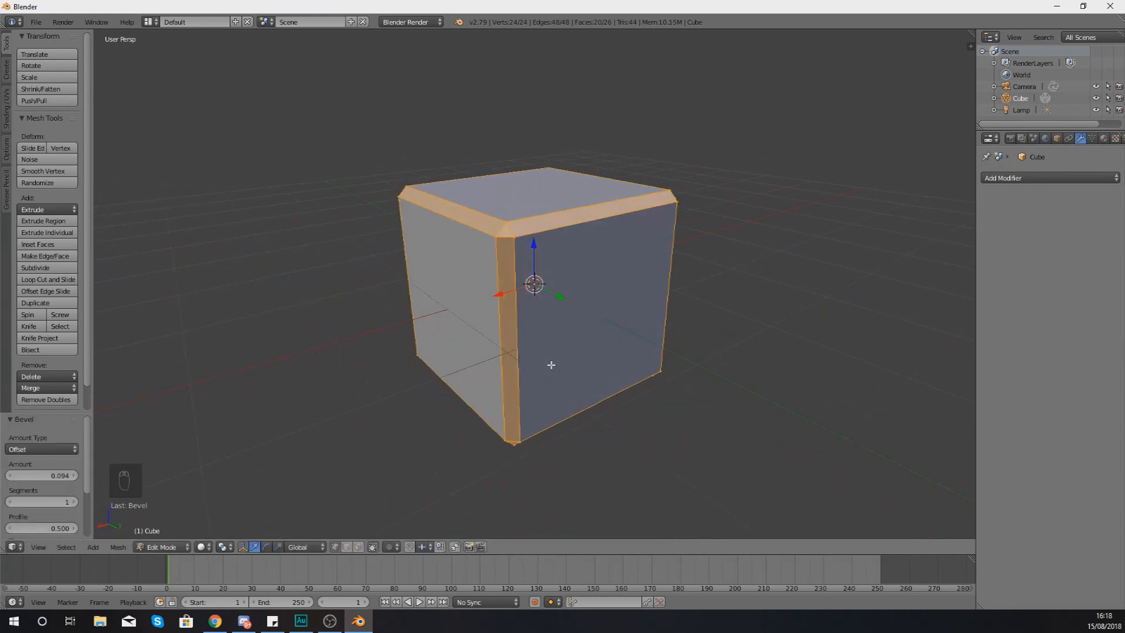